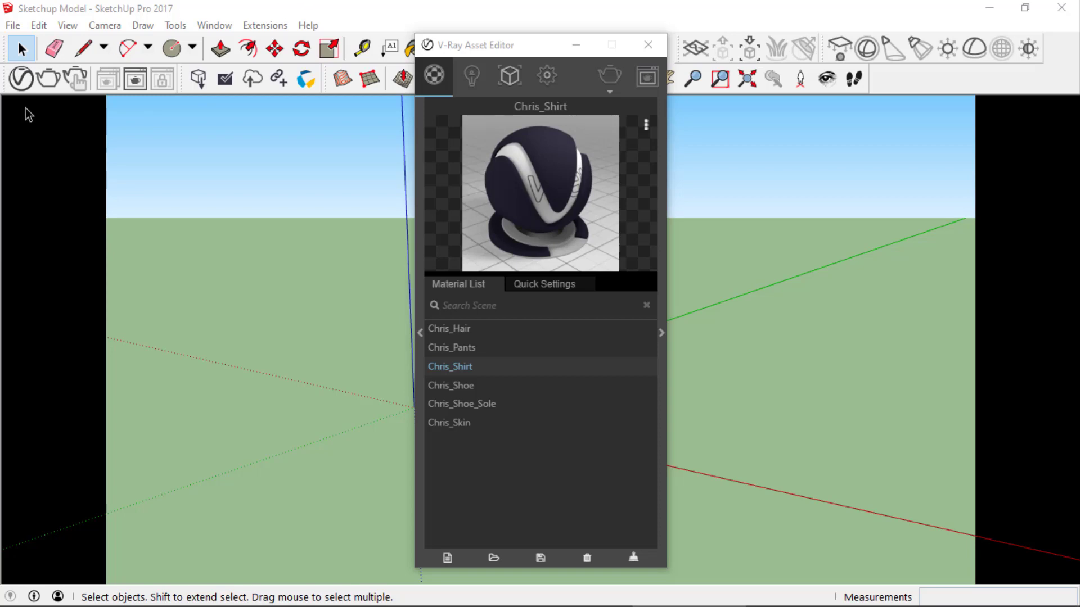
Create a new Generic material in the V-Ray Asset Editor
click(21, 85)
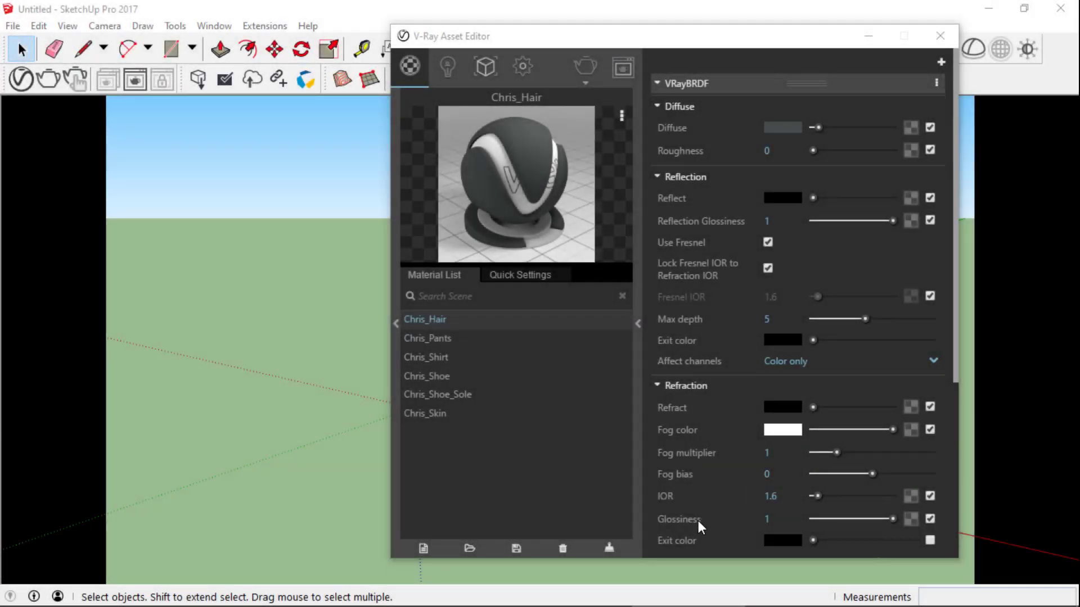
click(424, 552)
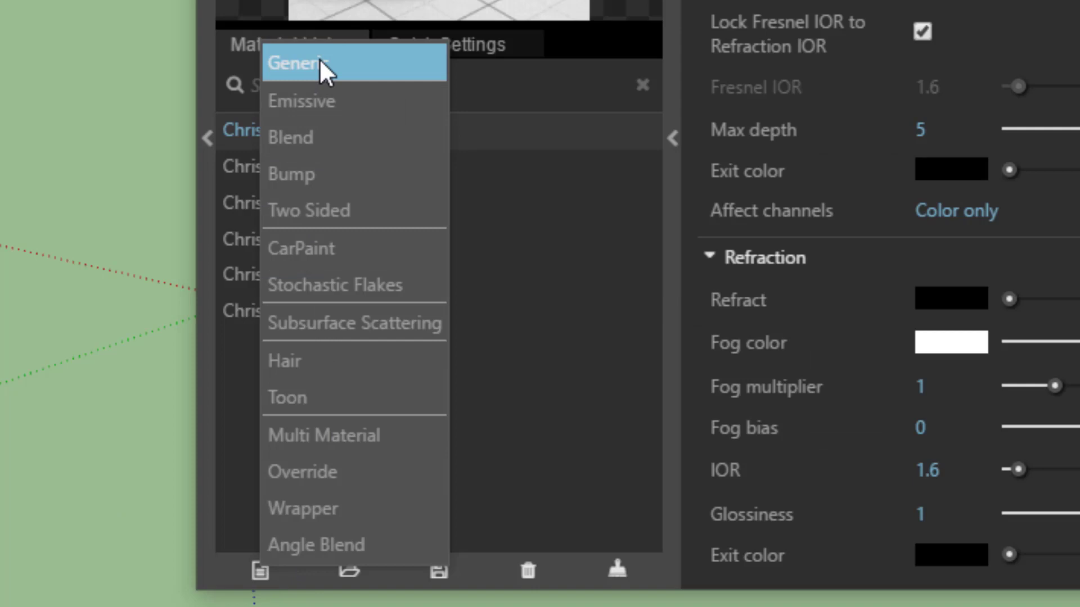
click(324, 64)
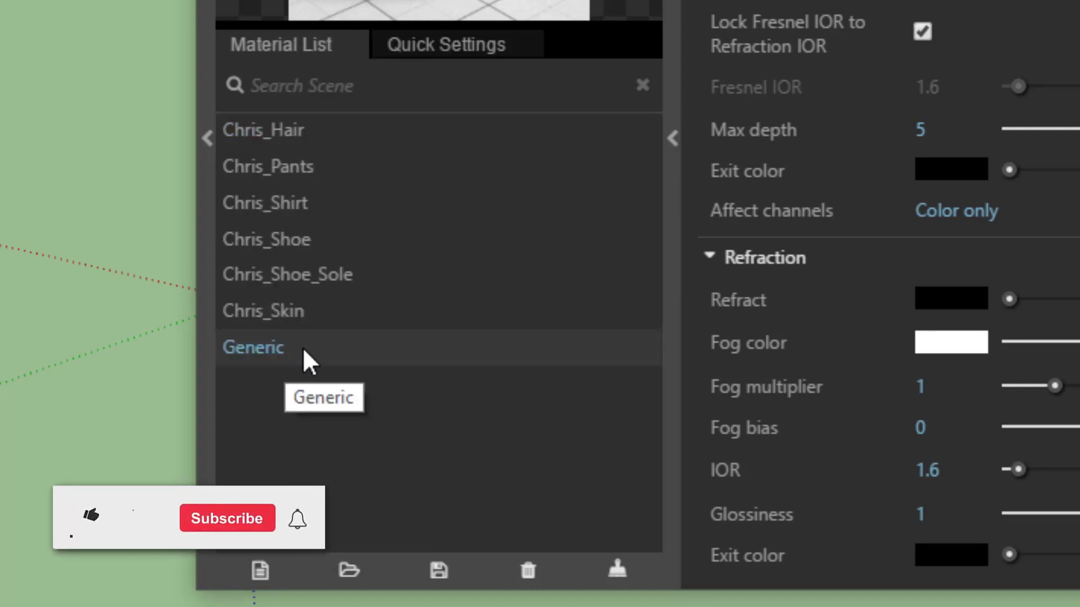
Rename the new Generic material as Brick Wall
right_click(304, 354)
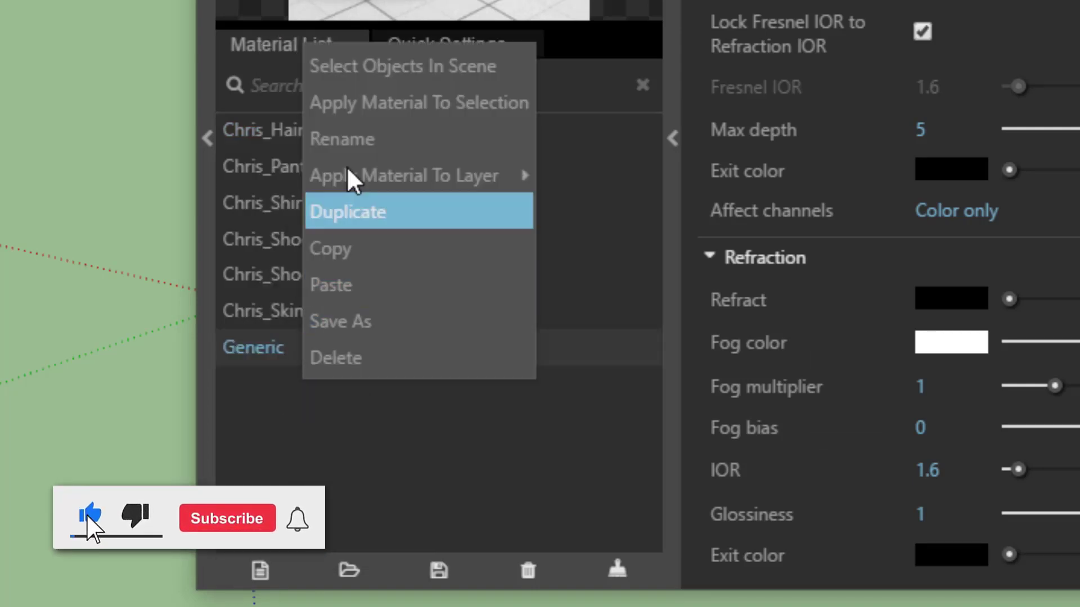
click(360, 147)
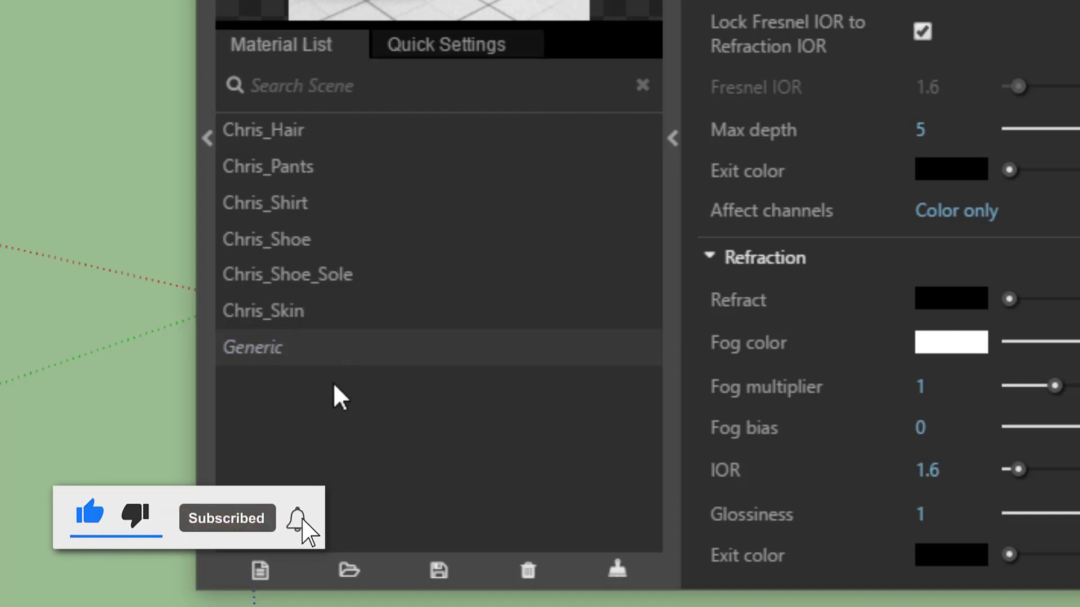
double_click(332, 358)
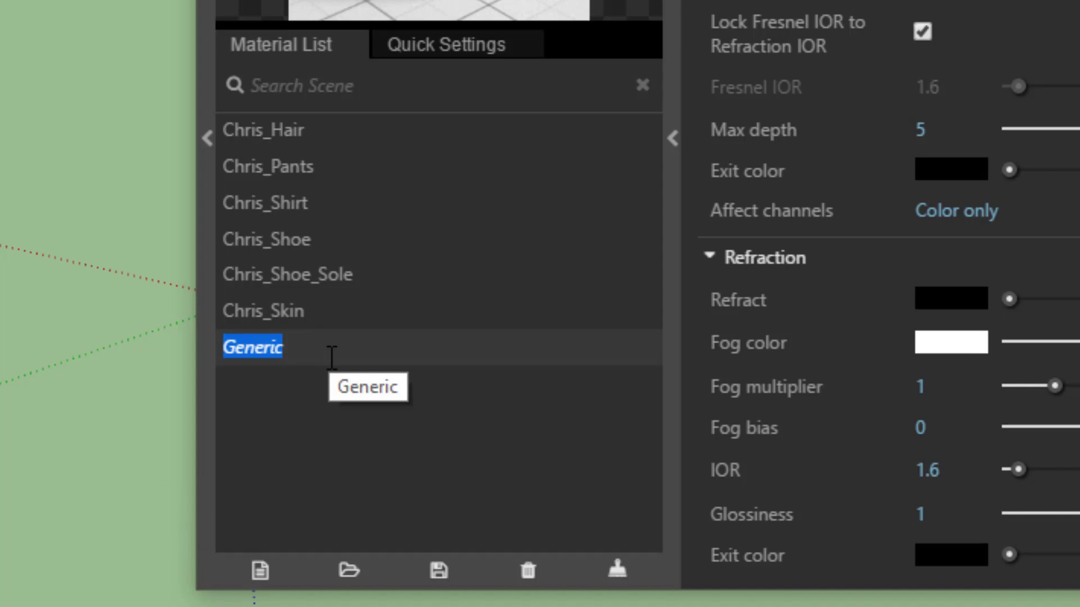
text(Bri)
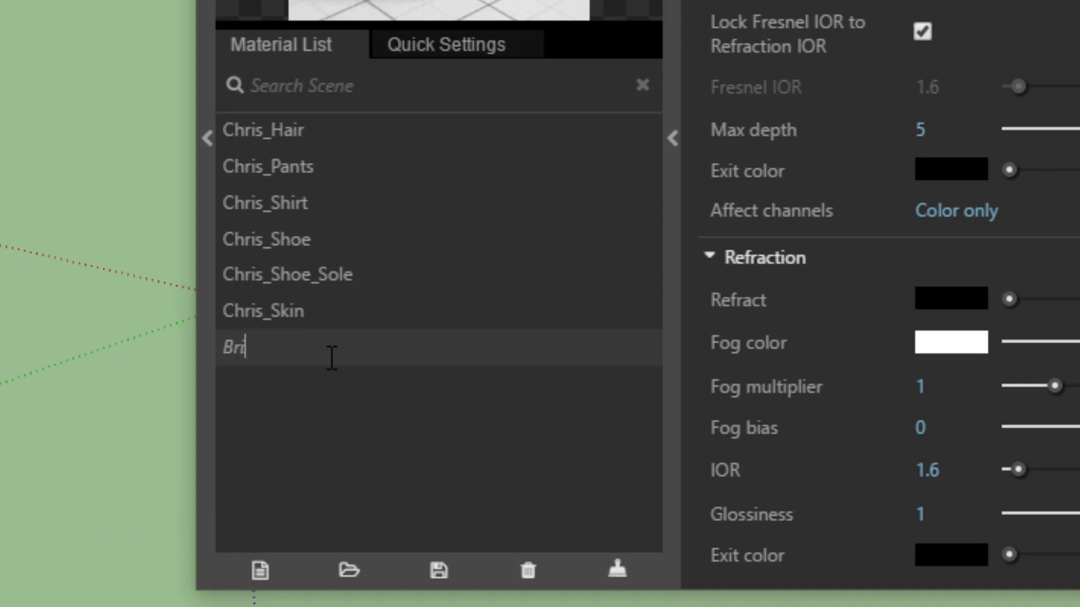
text(ck Wall)
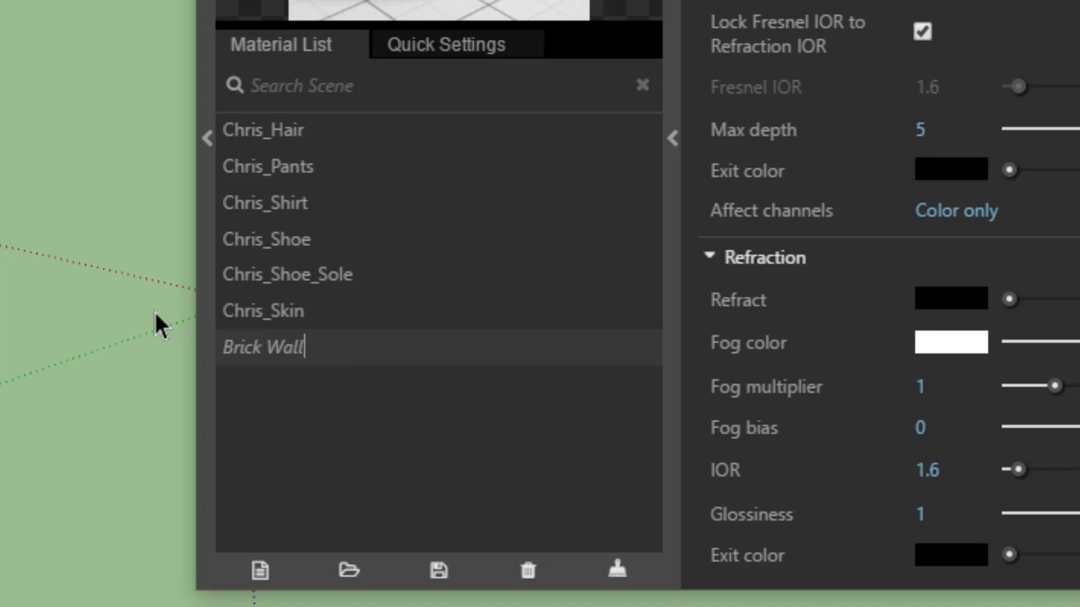
key(Return)
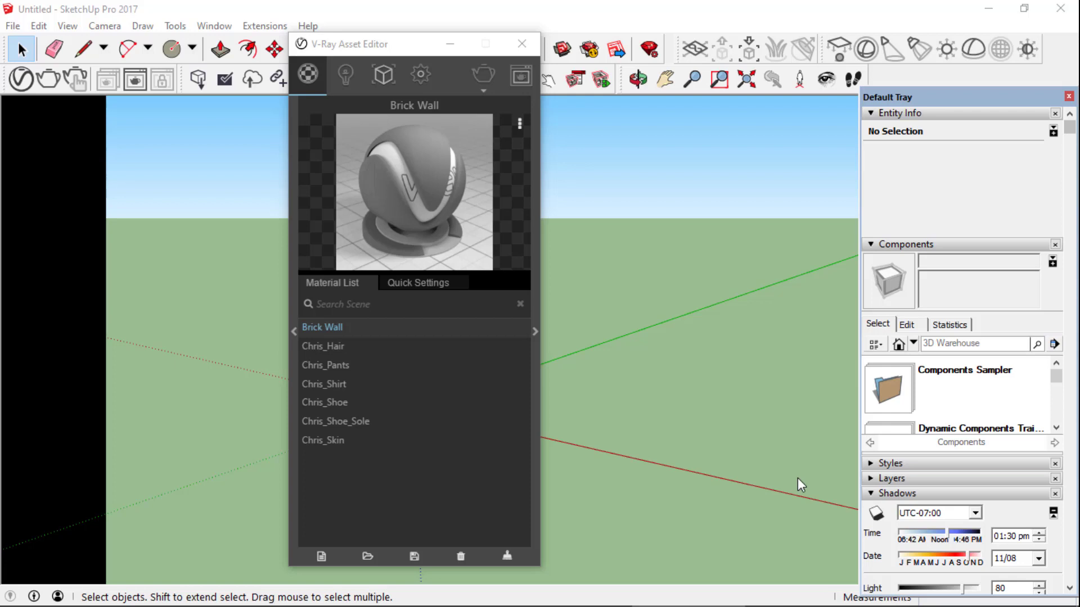
Show the Brick Wall material's parameters and assign a Bitmap texture to its Diffuse slot
click(536, 332)
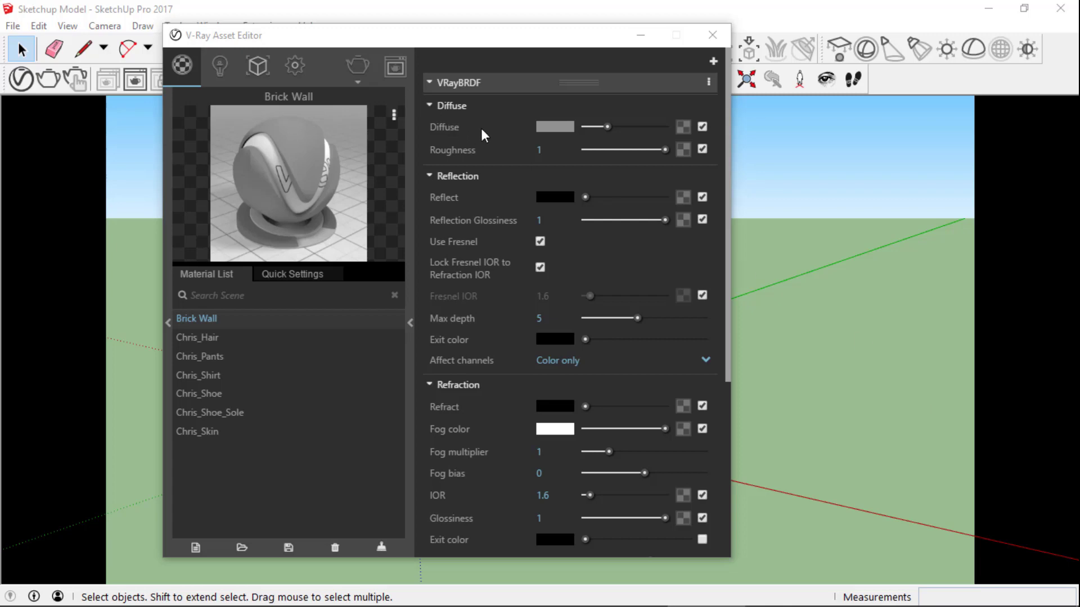
mouse_move(480, 129)
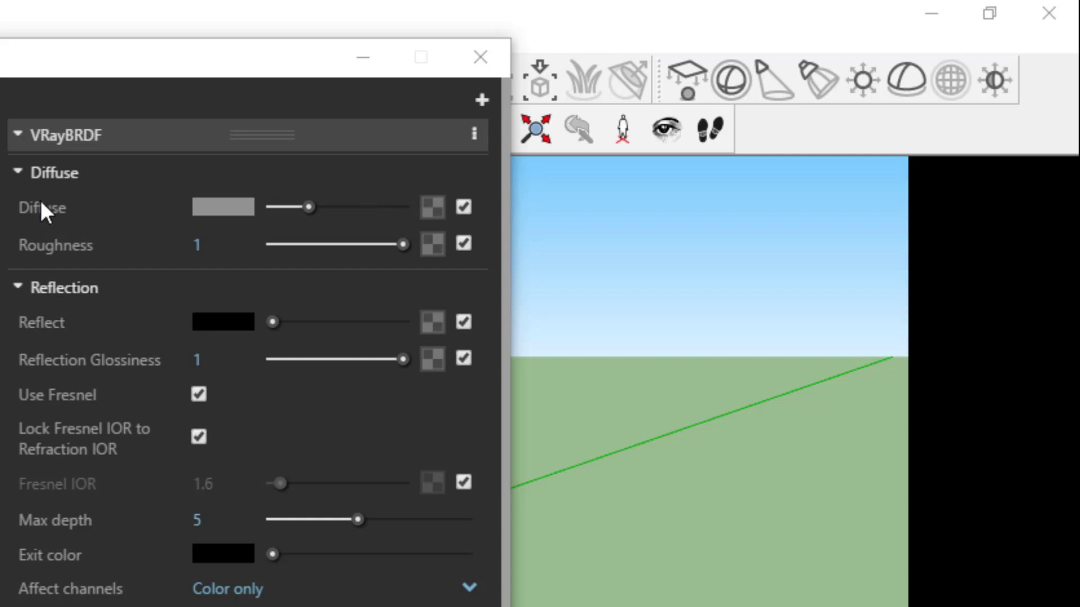
mouse_move(42, 204)
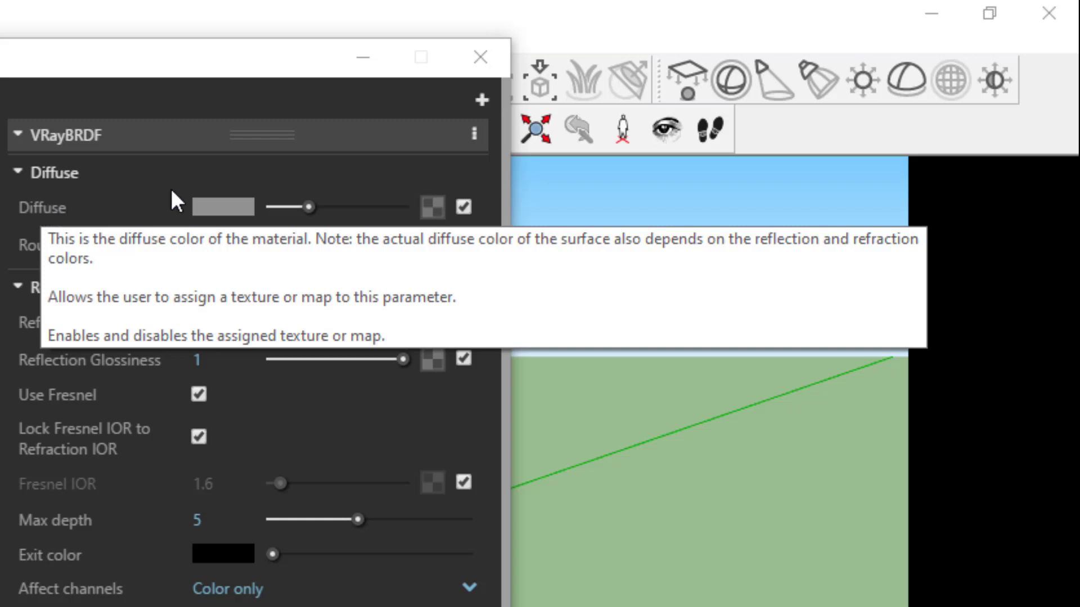
click(463, 207)
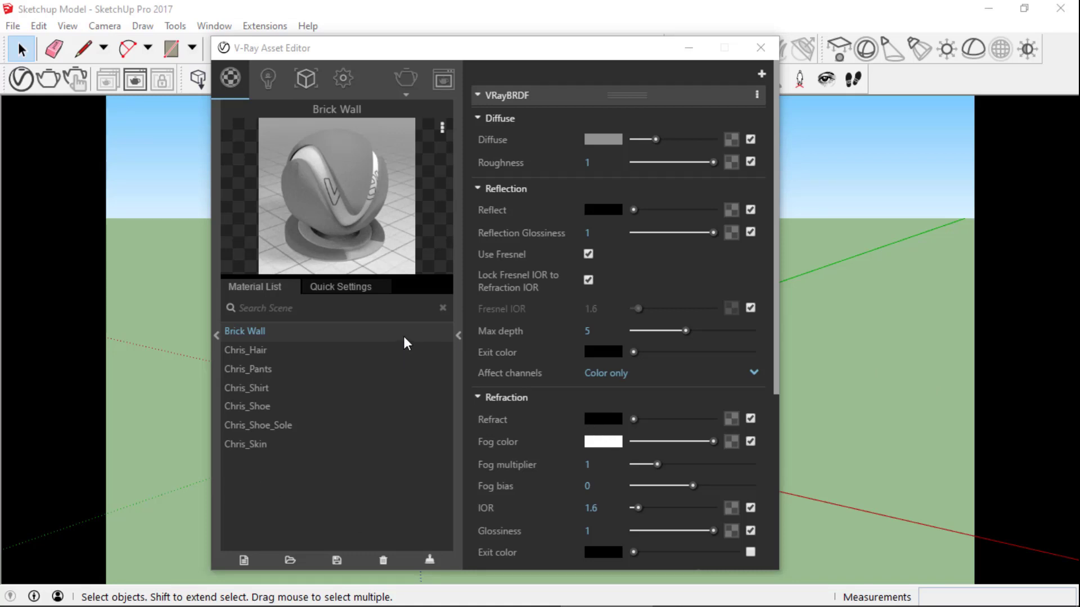
click(731, 141)
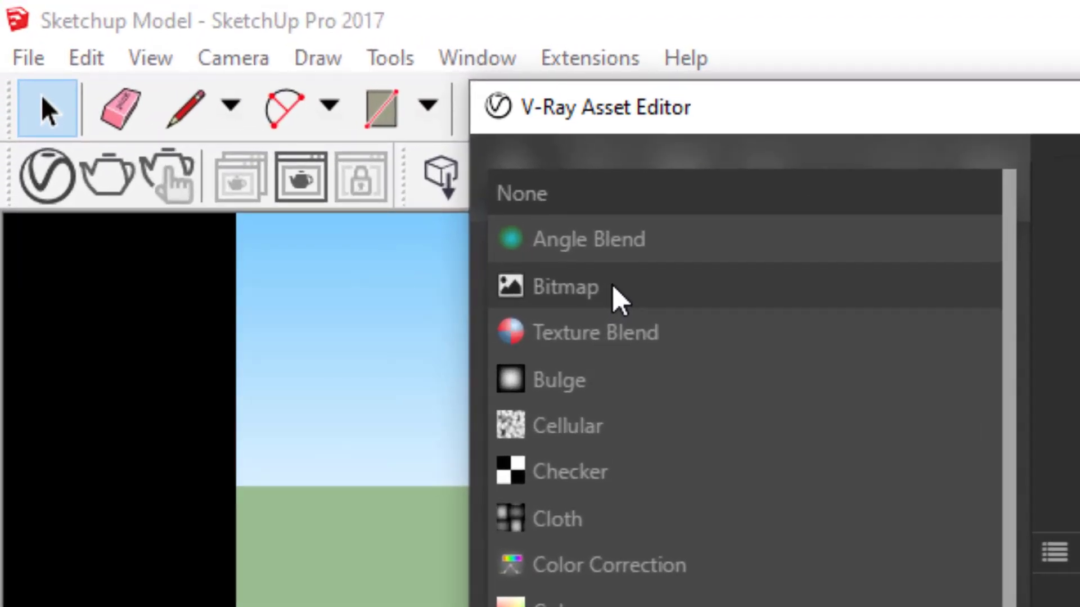
click(612, 285)
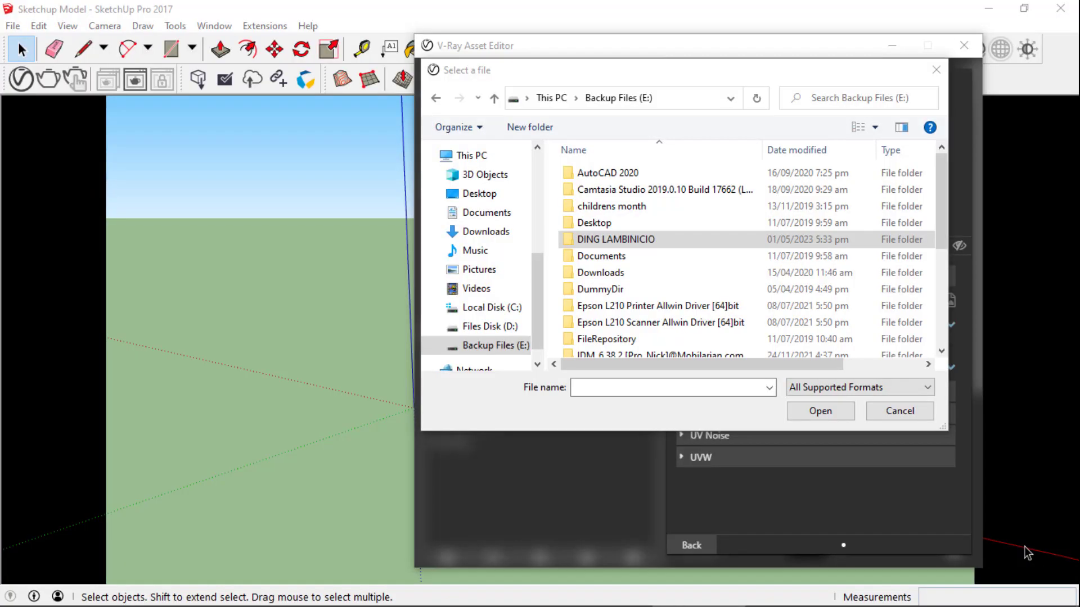
Load castle_brick_07_diff_1k from the Texture Haven folder in Vray Materials as the Diffuse bitmap and return to the material's parameters
click(642, 244)
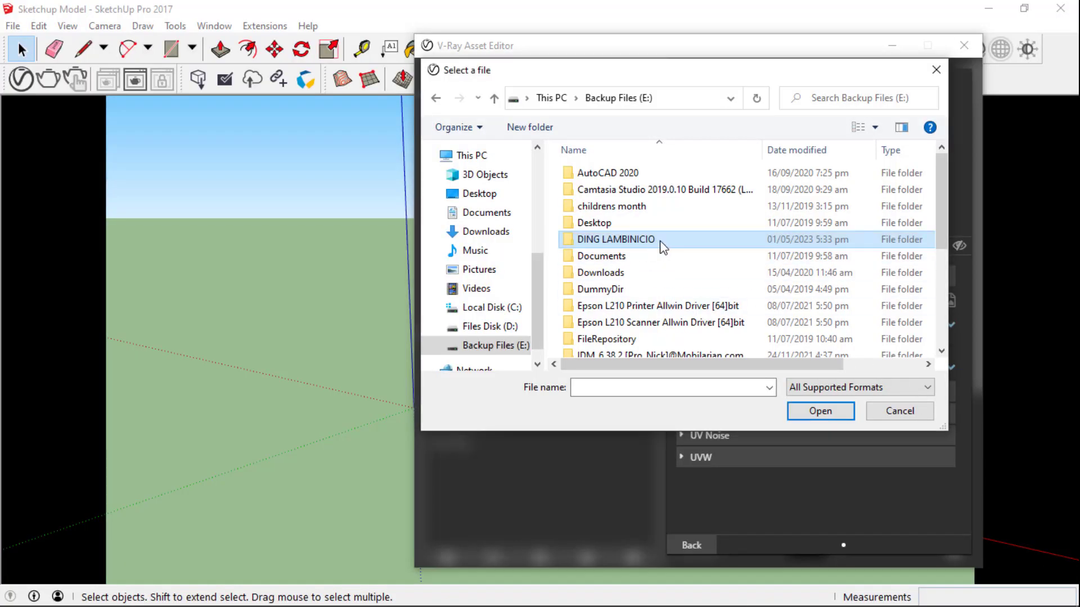
double_click(664, 248)
scroll(649, 241, down, 9)
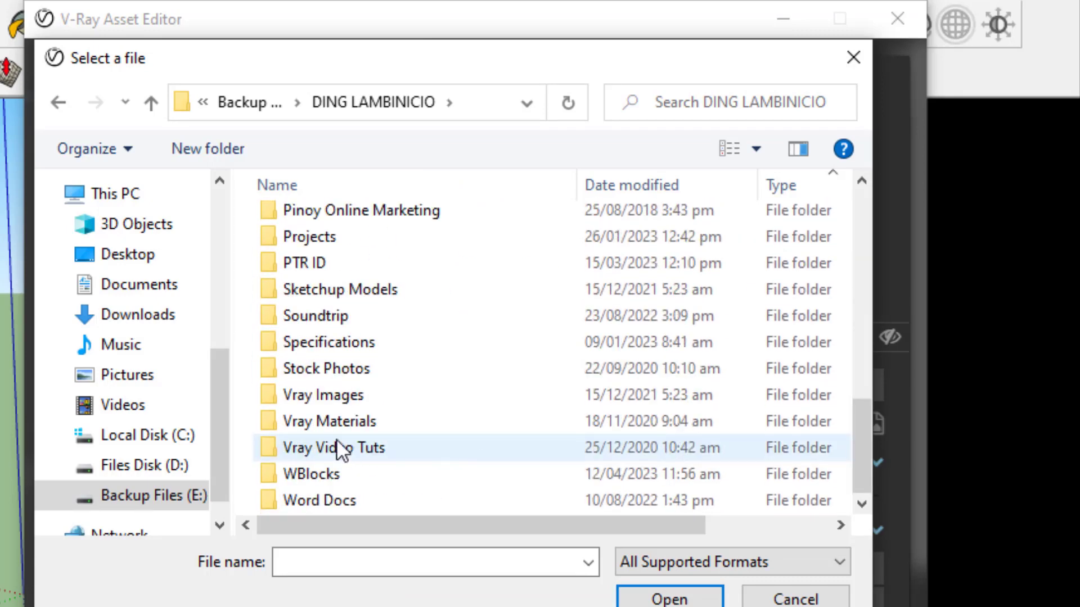
double_click(327, 421)
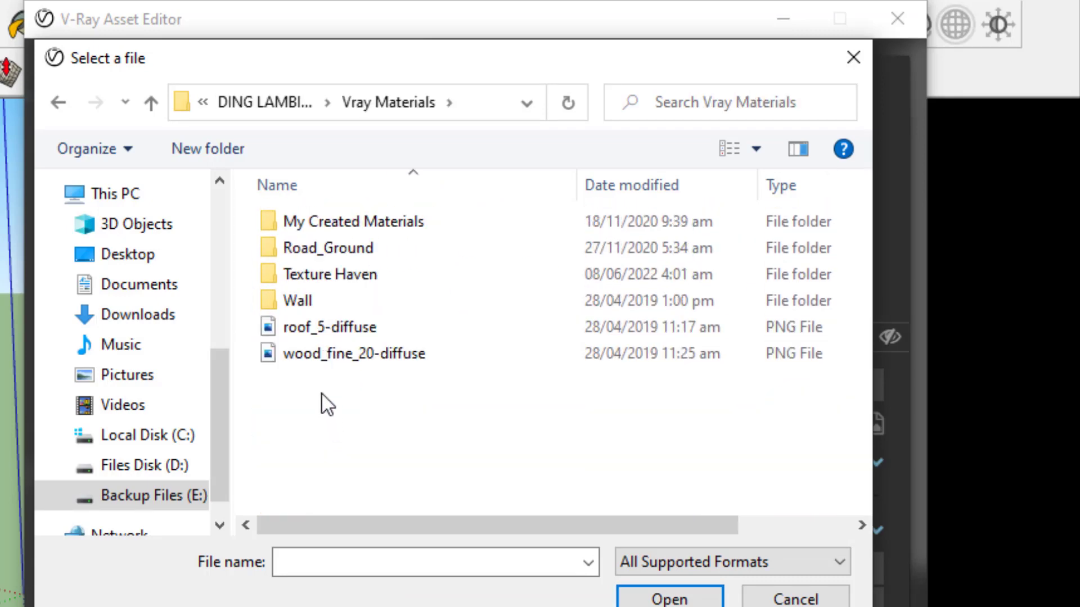
double_click(335, 276)
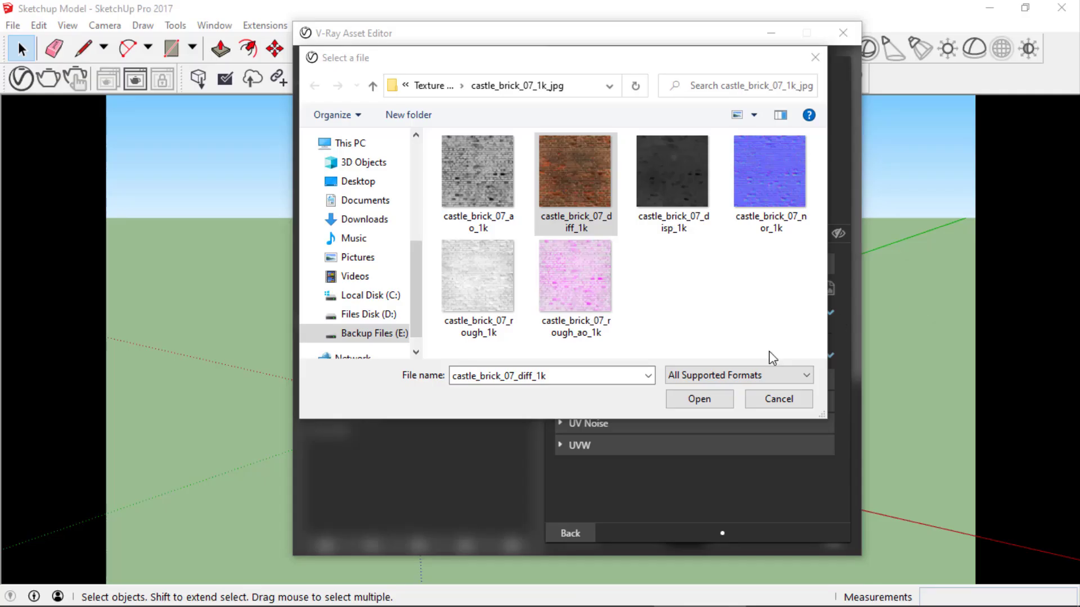
click(701, 400)
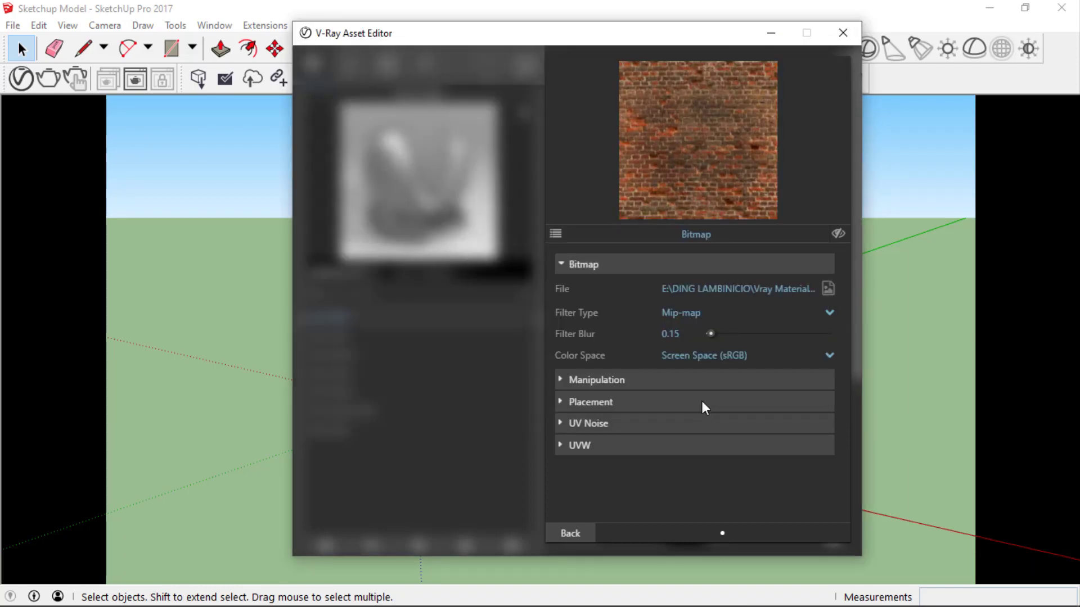
click(570, 529)
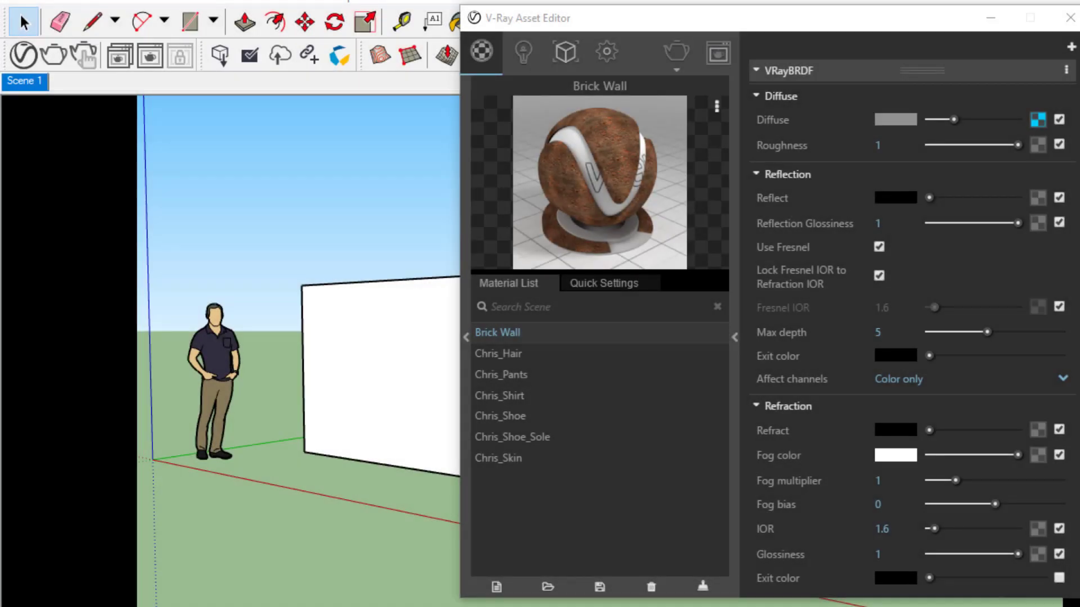
Apply the Brick Wall material to the white wall face beside the standing figure and render the scene
click(403, 381)
click(611, 335)
right_click(610, 336)
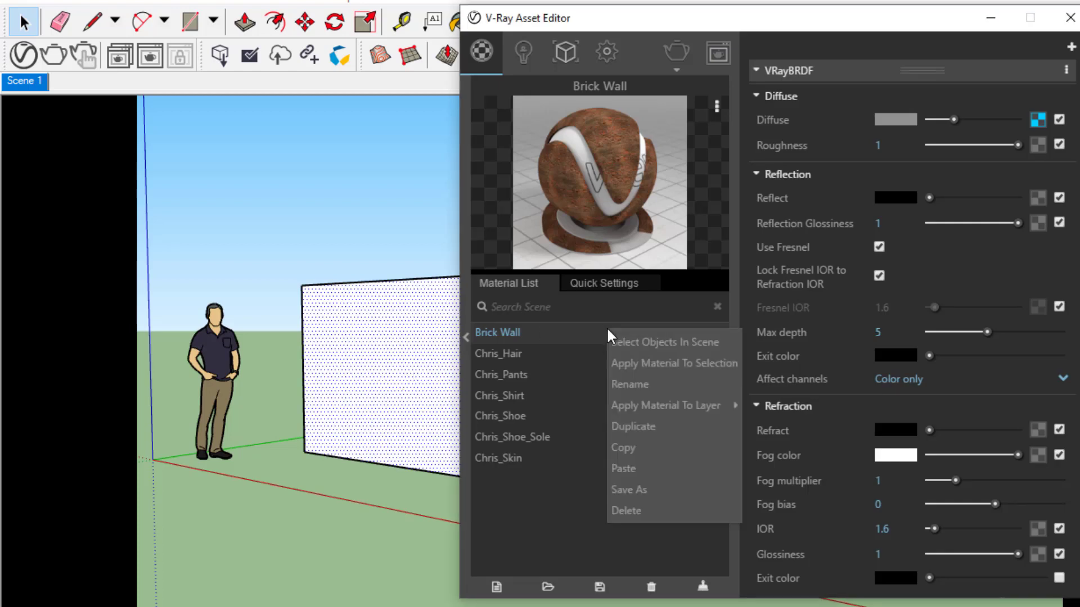
click(640, 364)
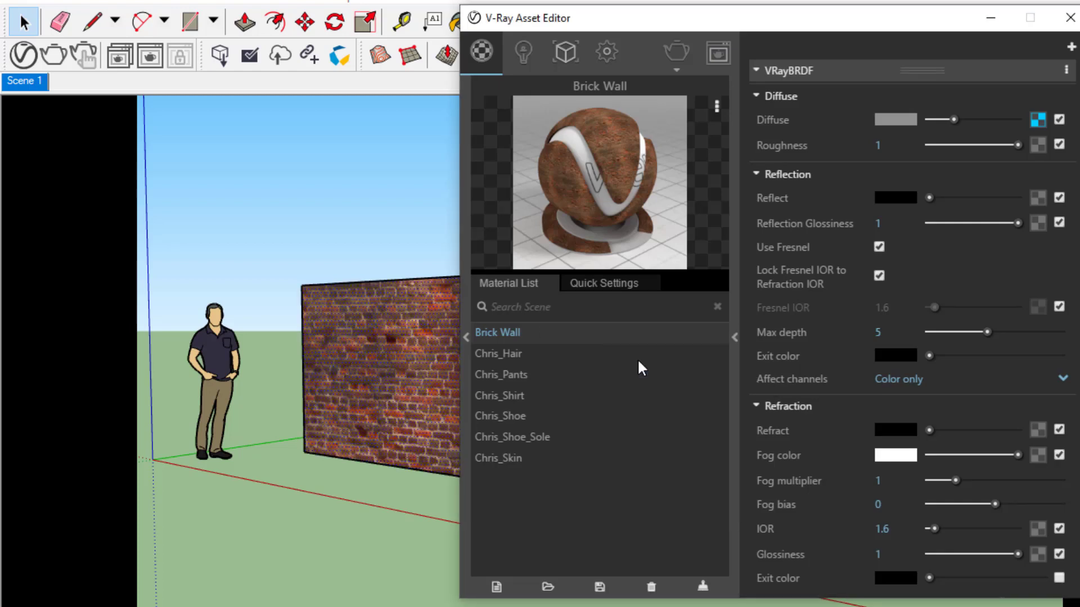
click(52, 58)
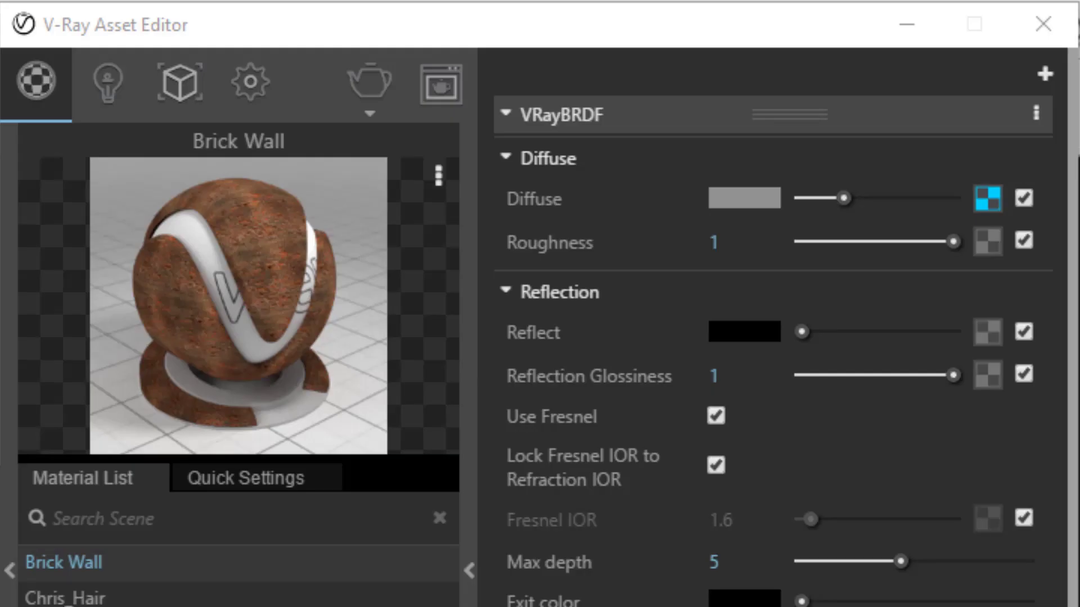
Load castle_brick_07_rough_1k as a Bitmap in the Brick Wall material's Roughness slot and render the scene
click(996, 248)
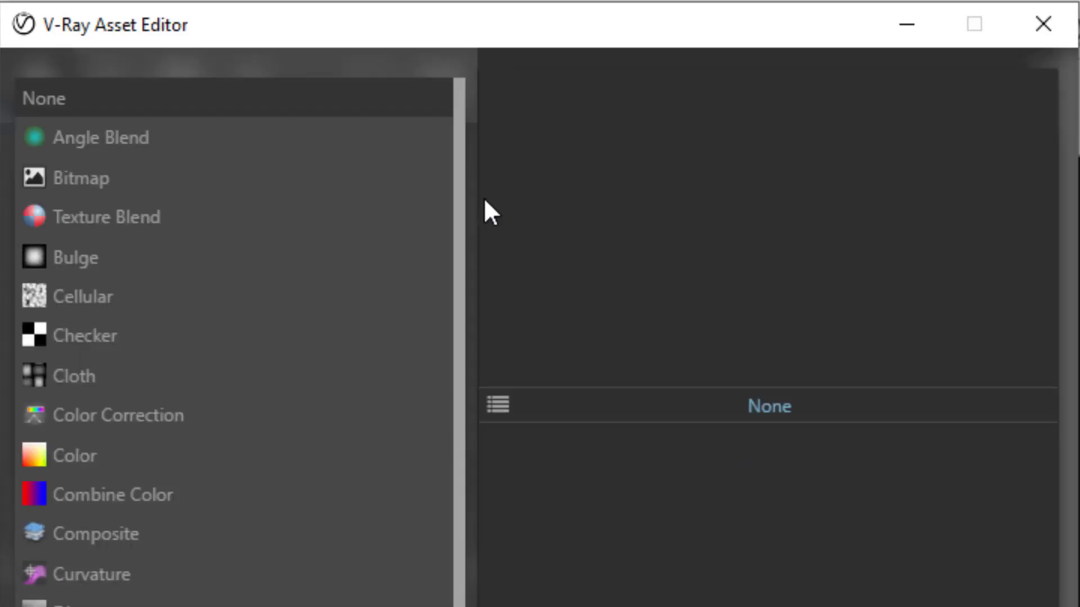
click(110, 180)
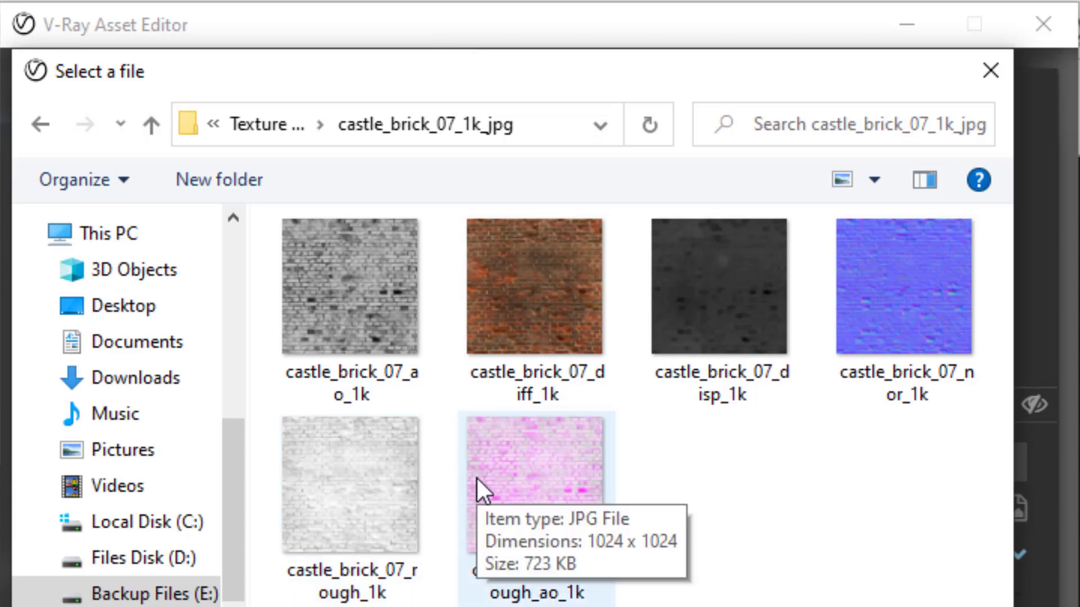
click(386, 477)
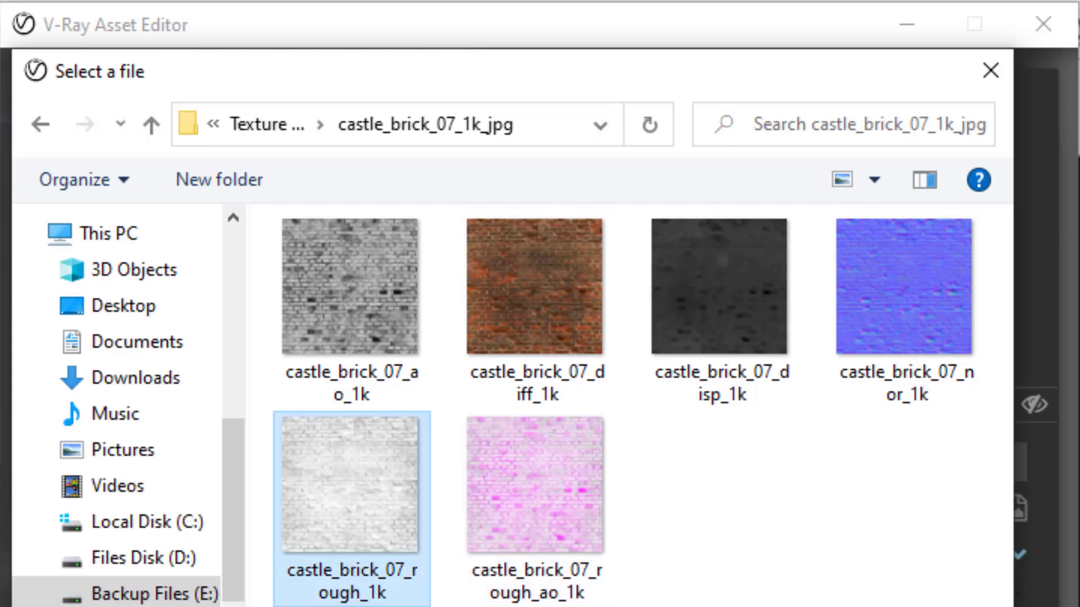
key(Return)
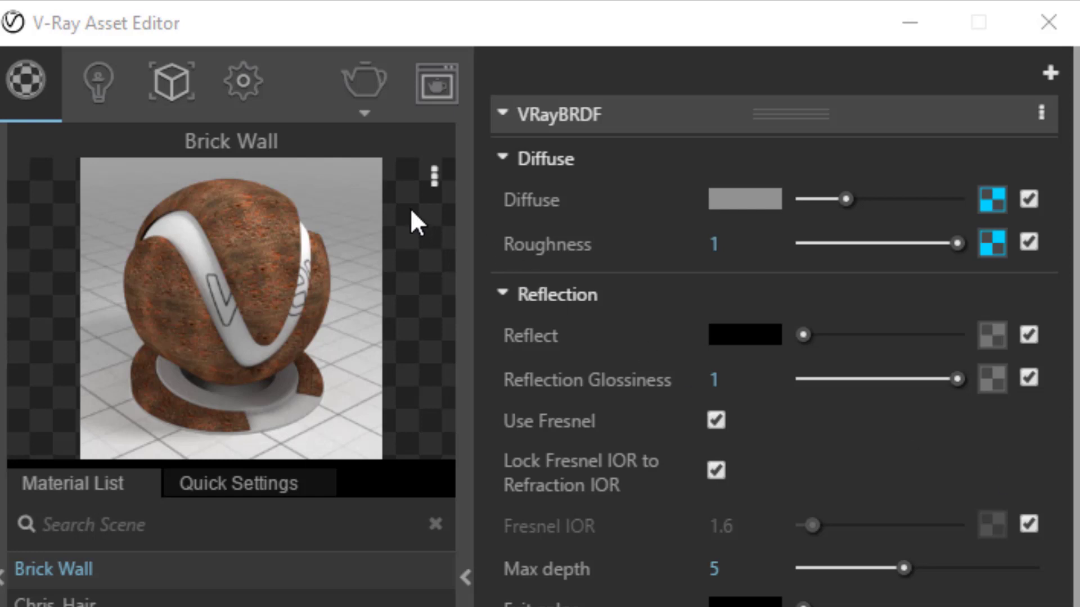
click(363, 115)
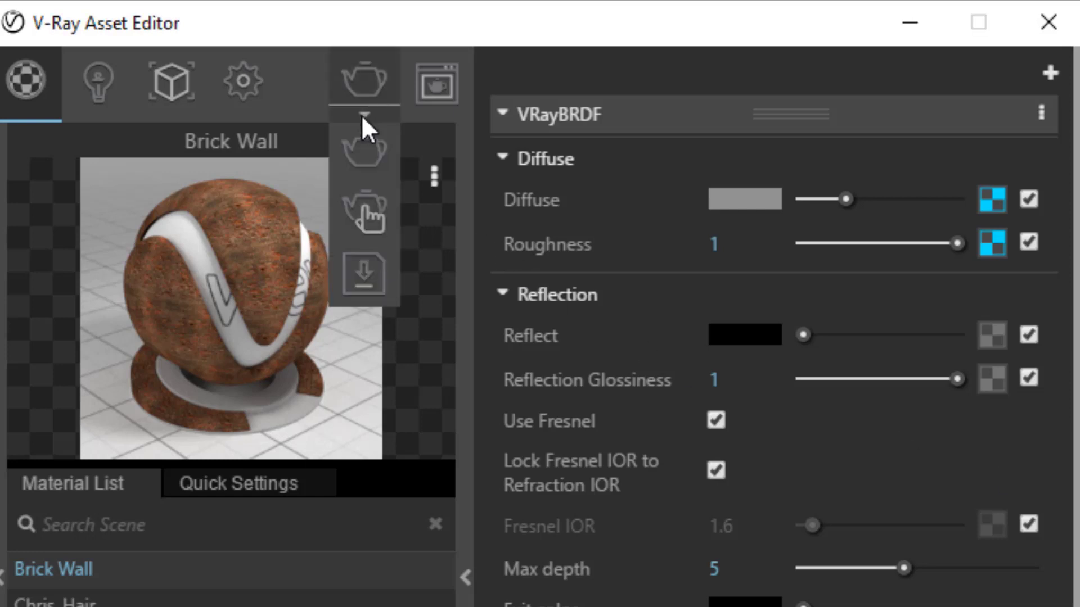
click(373, 166)
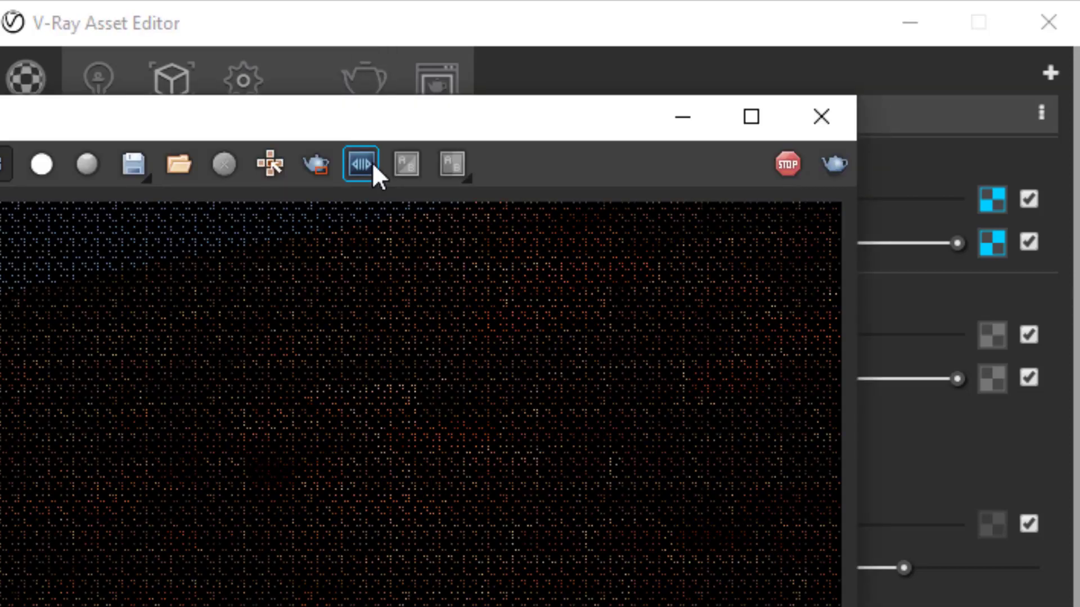